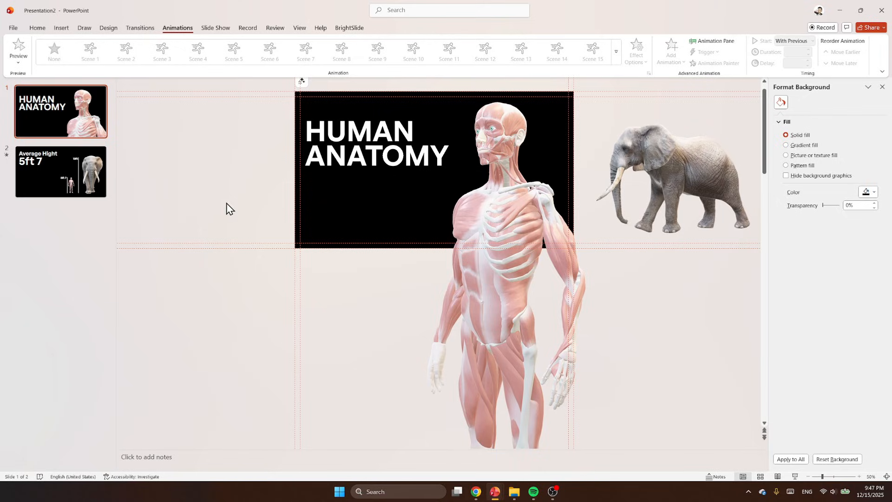
Apply the Morph transition to slide 2, the height comparison slide
click(75, 182)
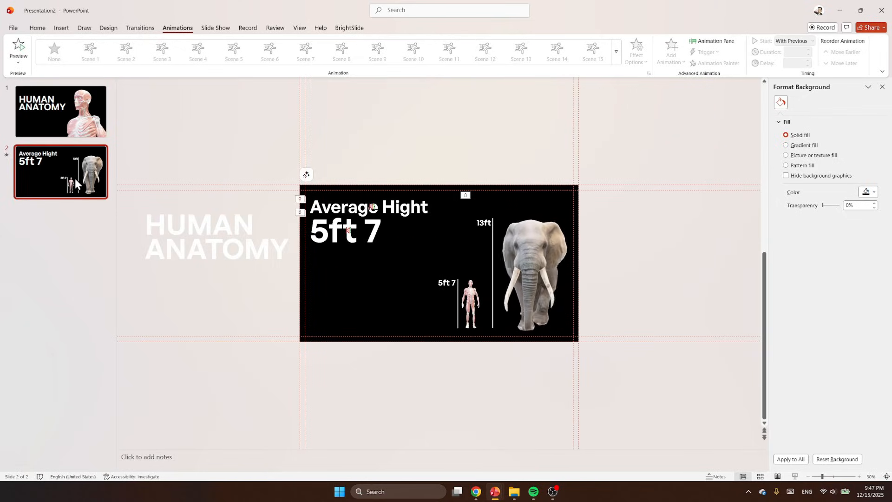
click(142, 27)
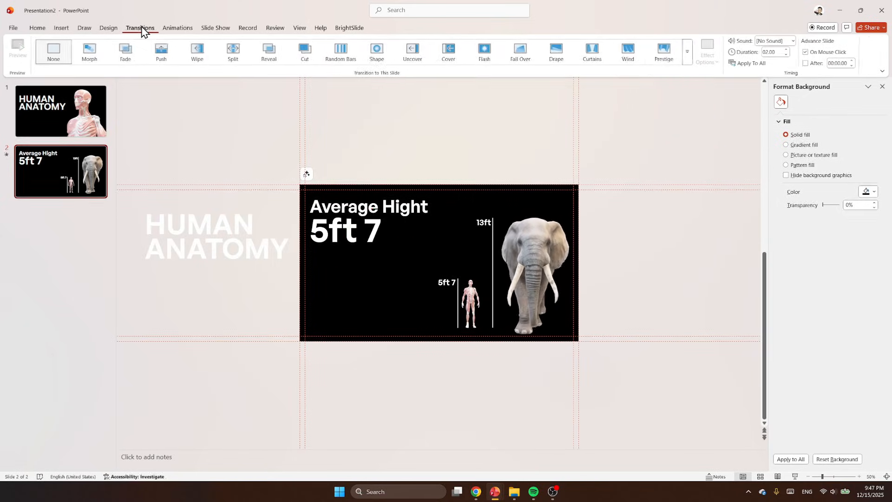
click(93, 57)
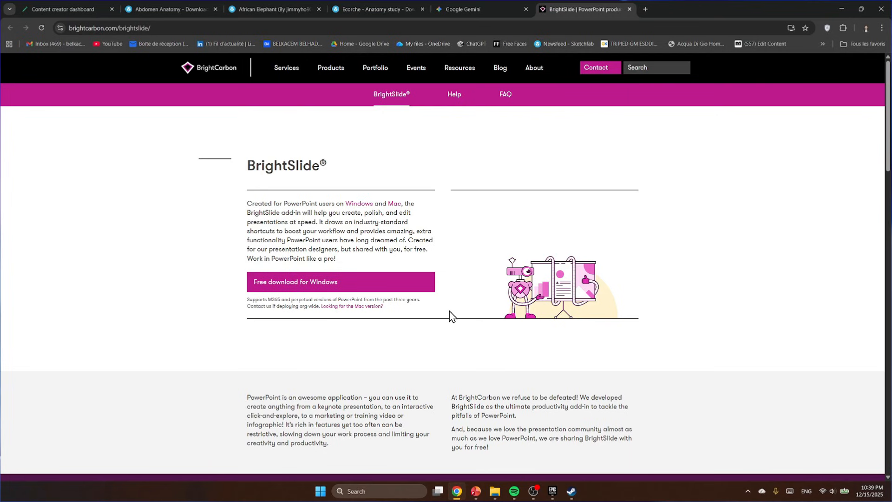
Switch to Presentation2 in PowerPoint and look through BrightSlide's My Animations library
mouse_move(476, 490)
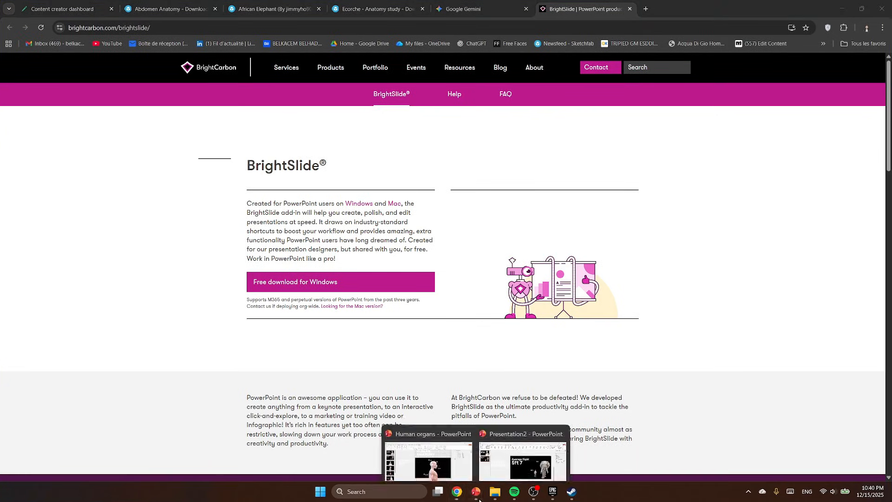
click(512, 459)
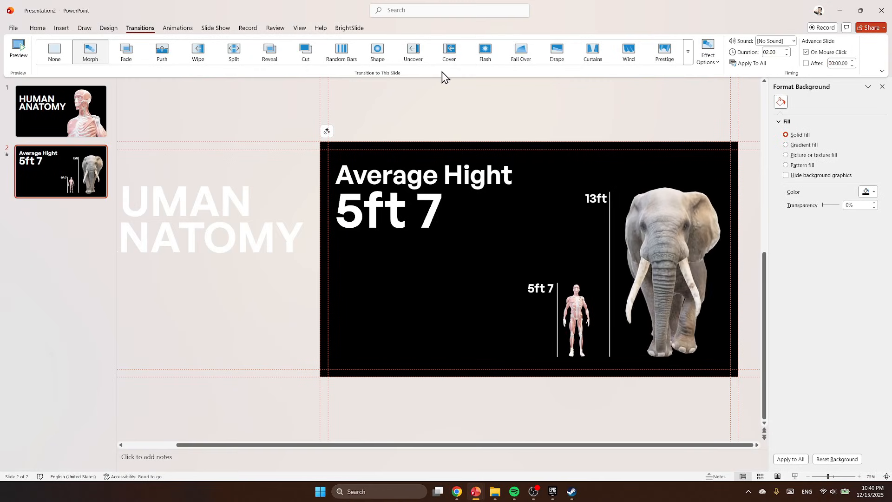
click(349, 28)
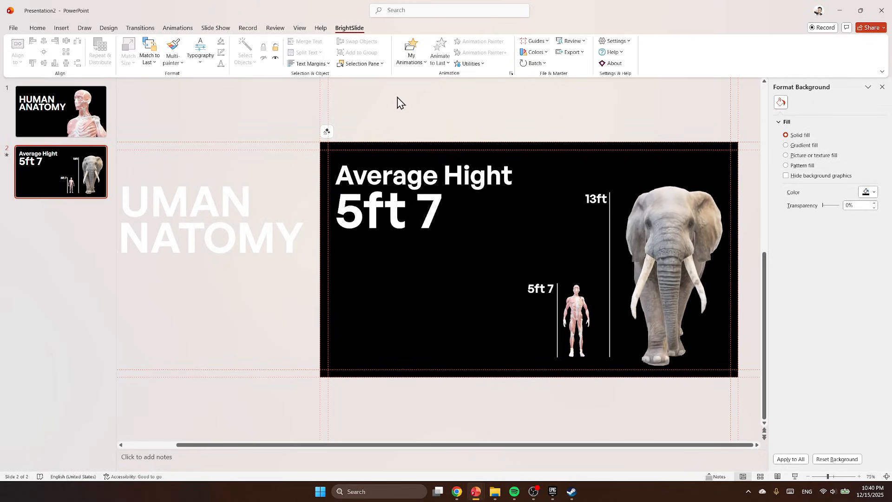
click(408, 63)
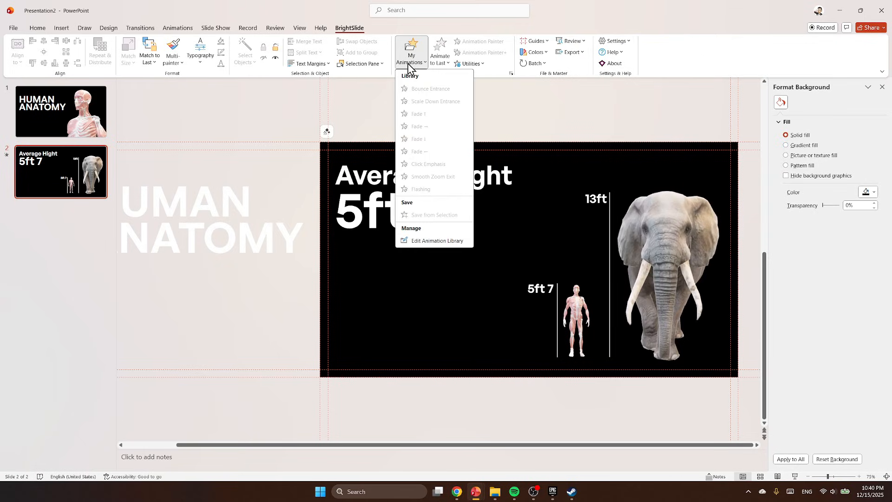
click(408, 63)
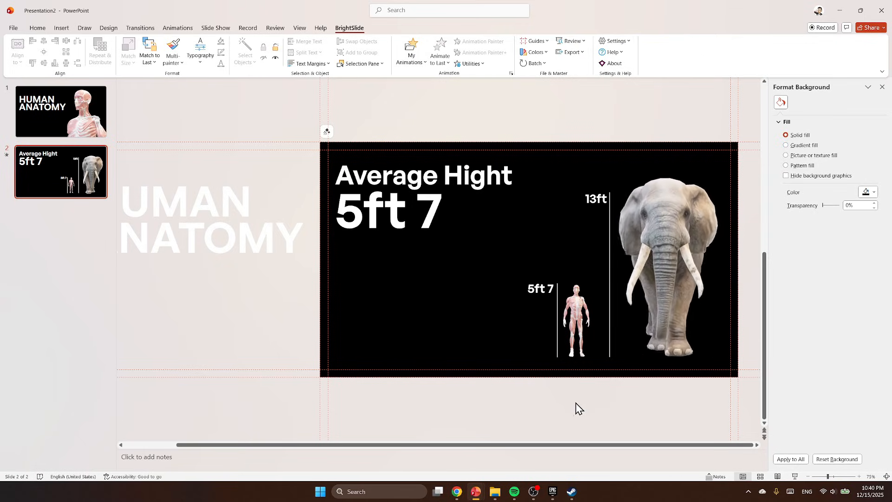
Apply the upward Fade animation from BrightSlide's My Animations library to the 13ft label and its vertical line
drag(577, 408, 629, 167)
drag(518, 401, 575, 226)
click(552, 392)
drag(573, 388, 618, 167)
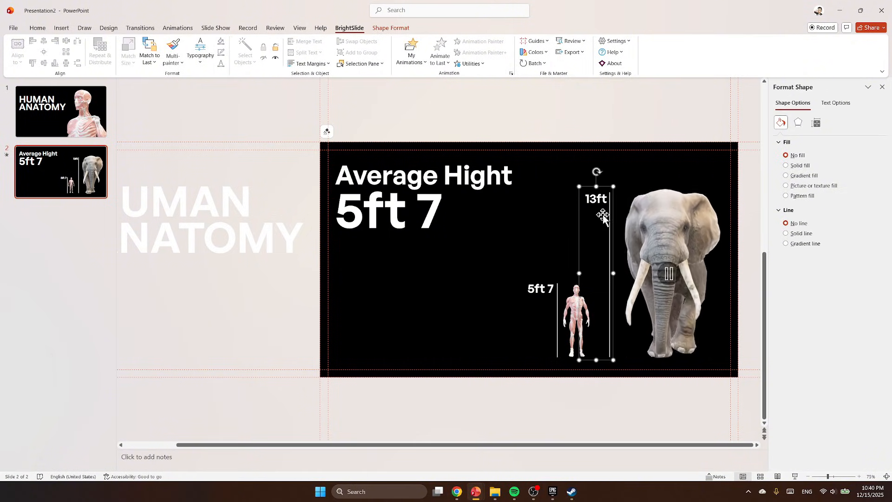
click(417, 58)
click(432, 118)
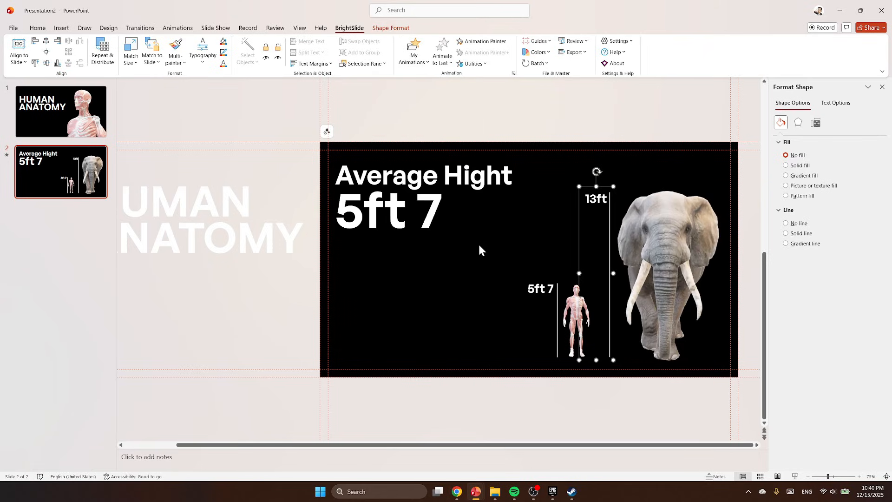
Apply the upward Fade animation from the BrightSlide library to the small 5ft 7 label and its vertical line
drag(495, 408, 581, 241)
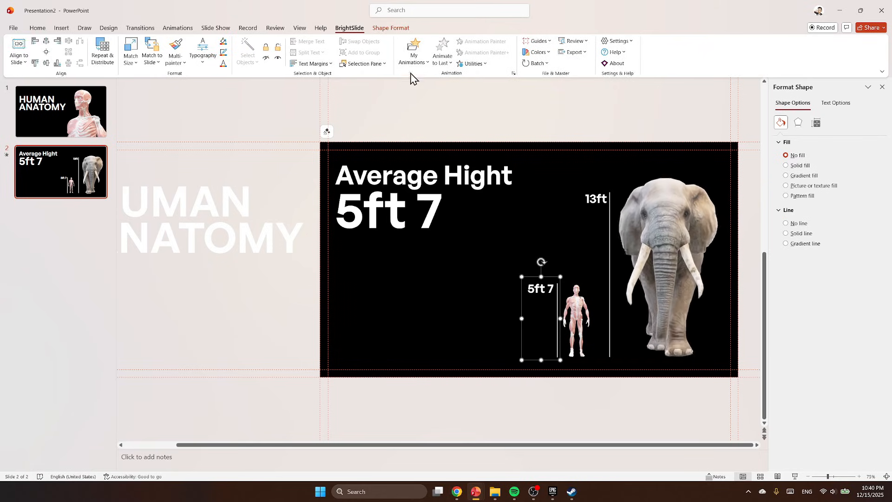
click(412, 53)
click(424, 117)
click(416, 134)
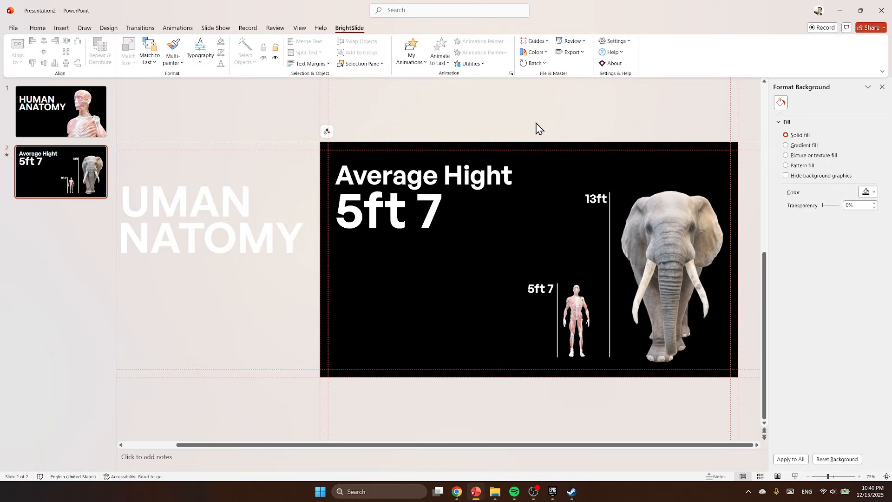
Play the height comparison slide as a slide show, and return to editing
click(795, 477)
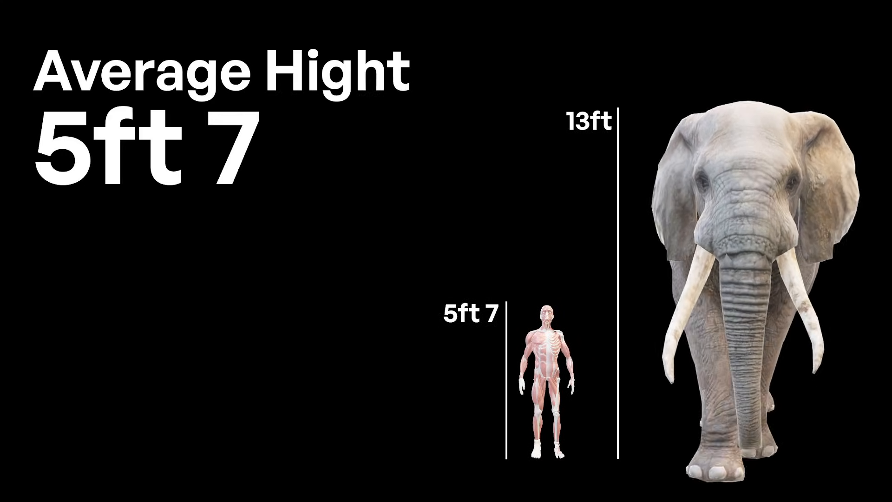
key(Escape)
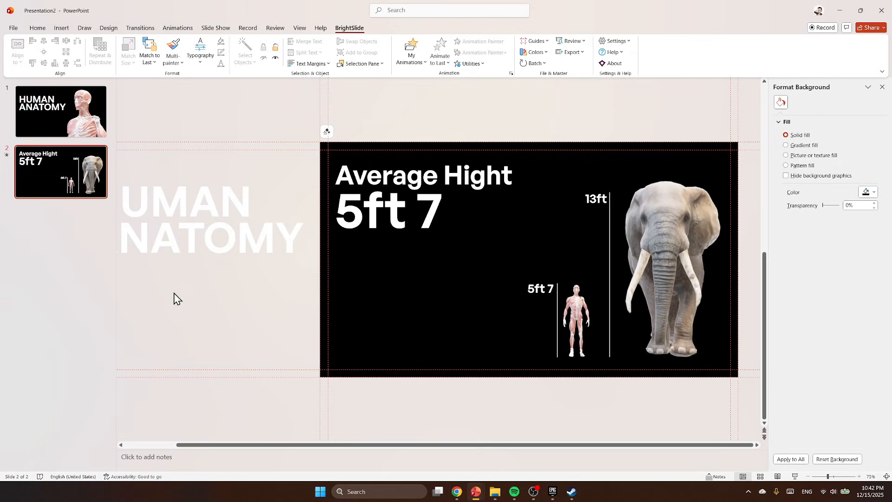
Duplicate slide 2 and delete the elephant model, the 13ft marker and the 5ft 7 marker from the copy
right_click(62, 173)
click(101, 261)
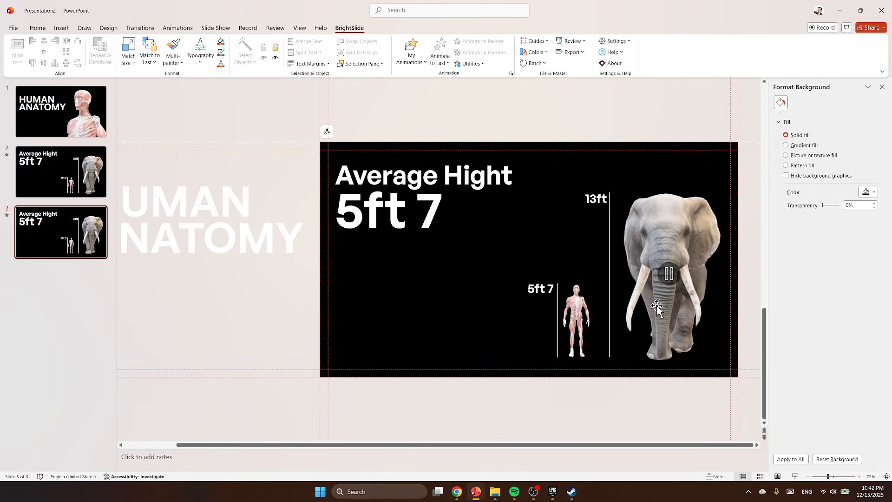
click(665, 224)
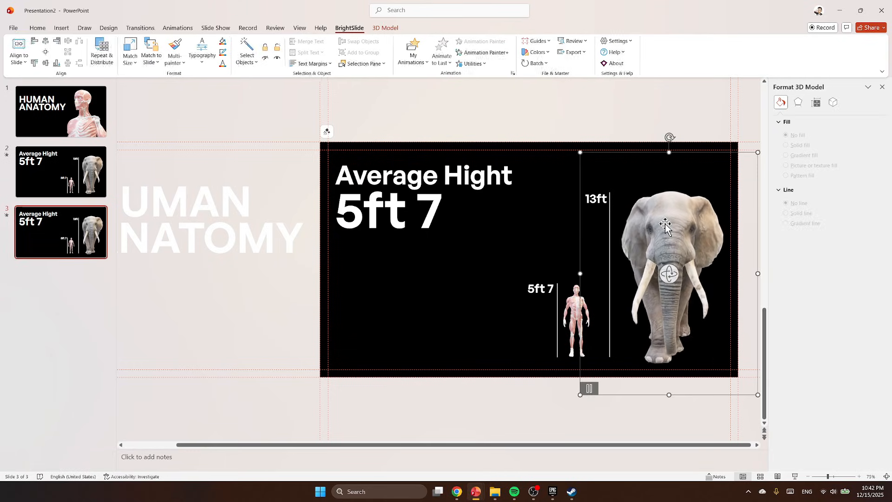
key(Delete)
drag(685, 163, 591, 385)
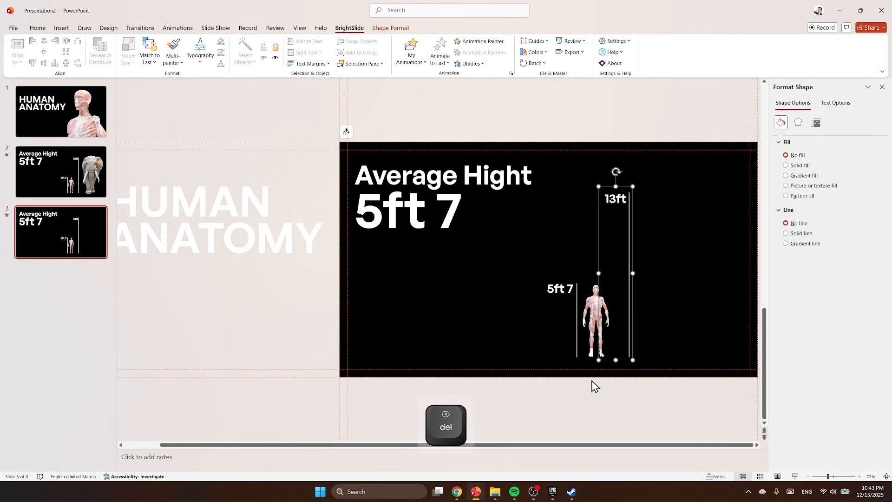
key(Delete)
drag(534, 245, 575, 390)
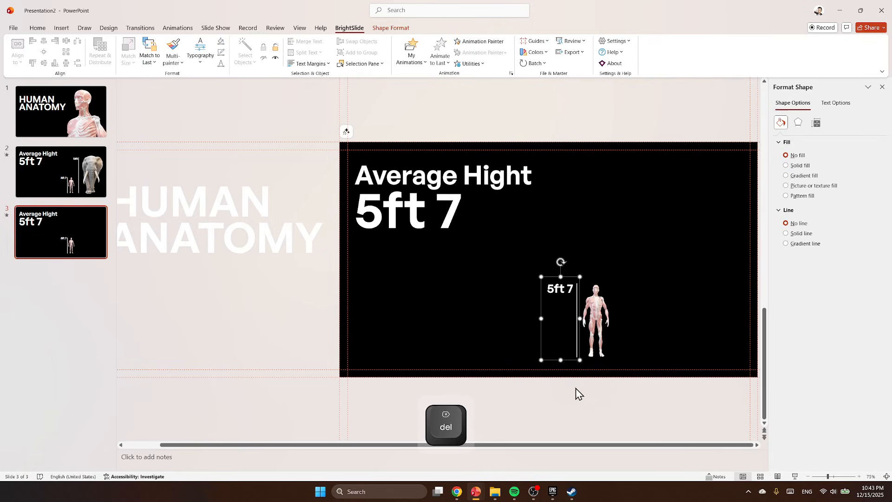
key(Delete)
Delete the "Average Hight" heading and the large "5ft 7" text from slide 3
click(519, 180)
click(515, 192)
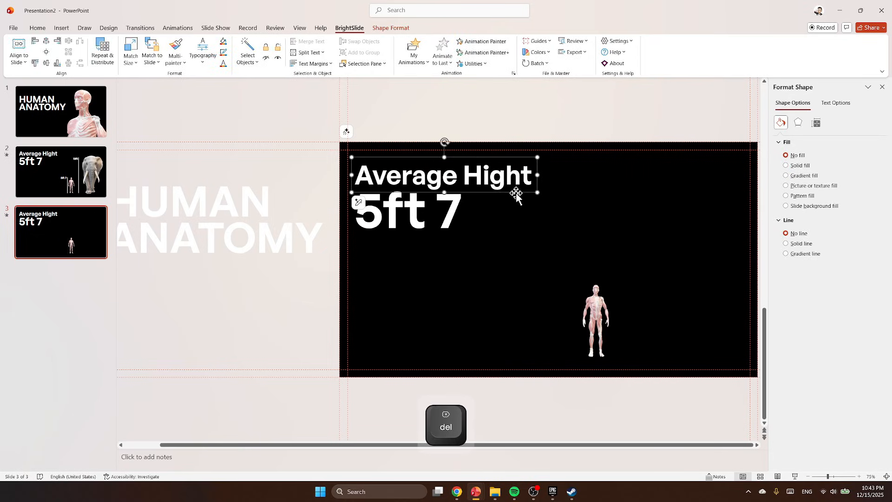
key(Delete)
click(465, 233)
key(Delete)
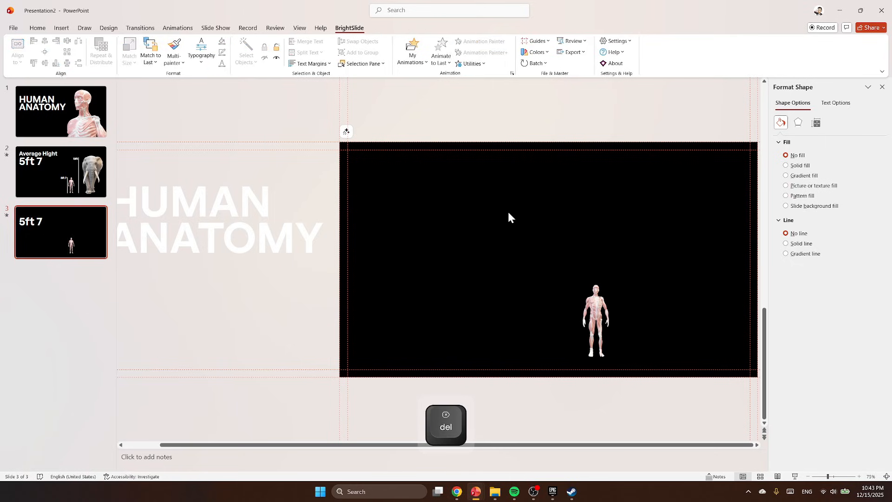
Enlarge the human model on slide 3 to about 20.85" high and position it so its head and chest fill the slide
click(589, 316)
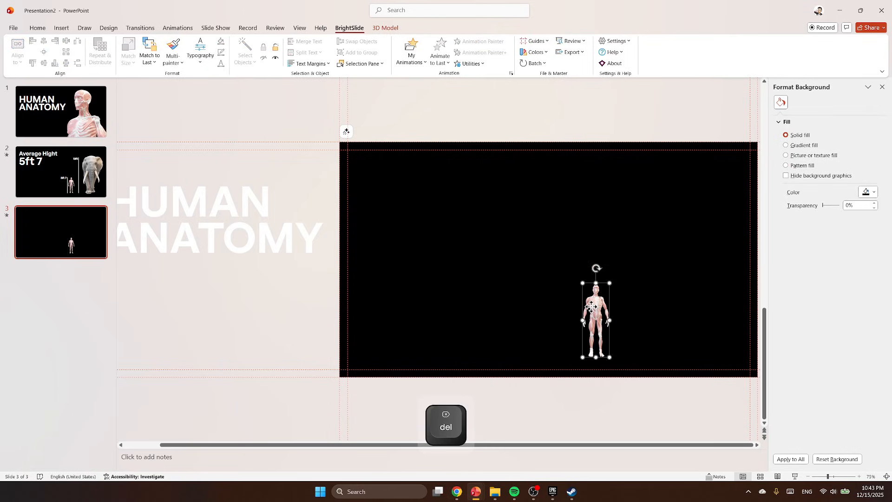
drag(609, 358, 425, 132)
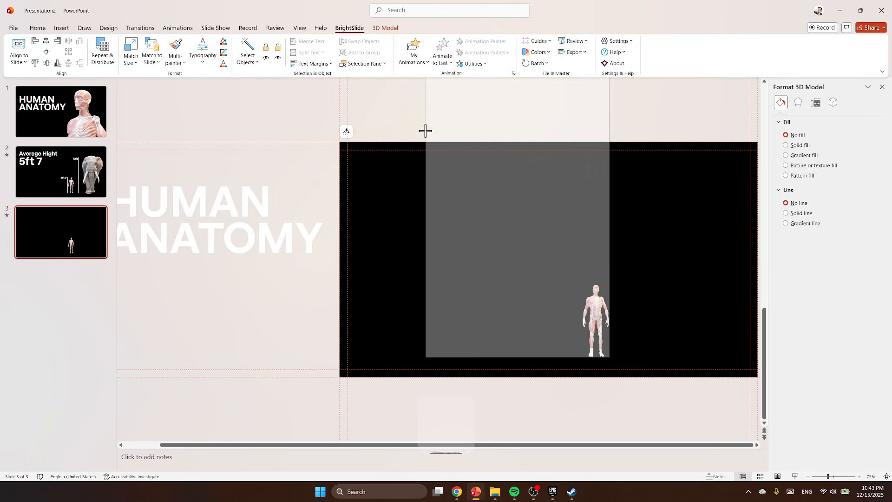
drag(522, 114, 551, 398)
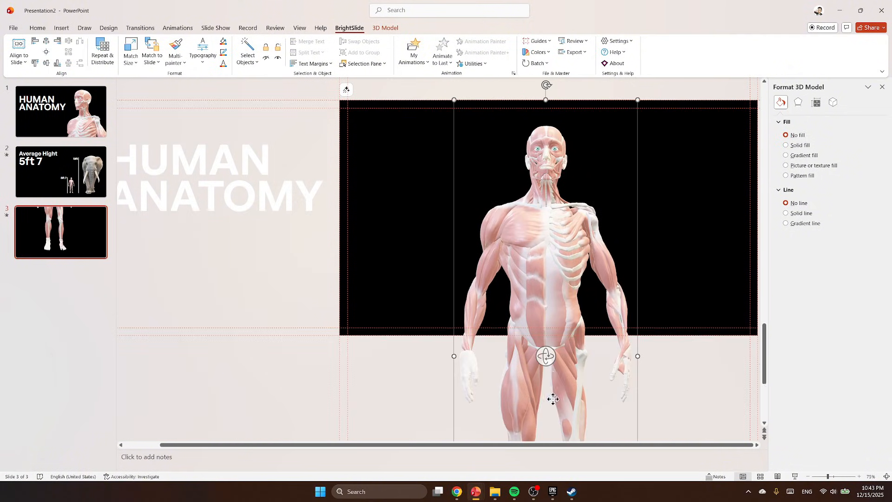
drag(561, 267, 571, 318)
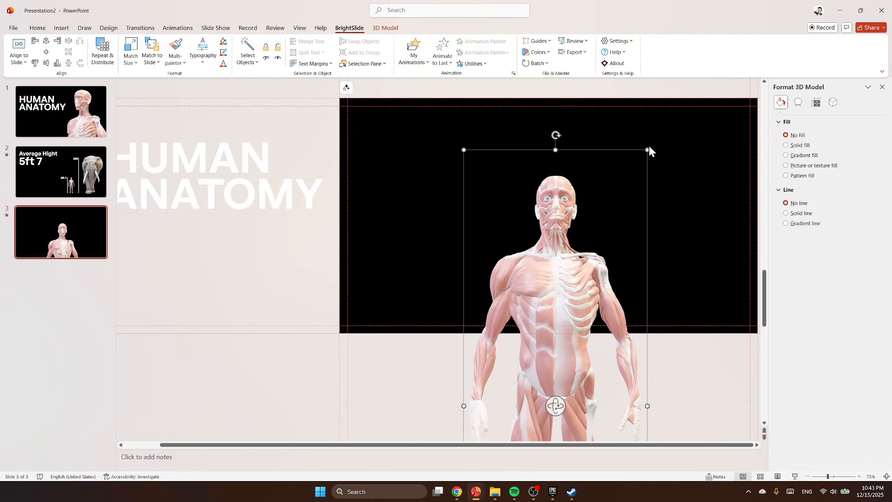
drag(648, 148, 574, 271)
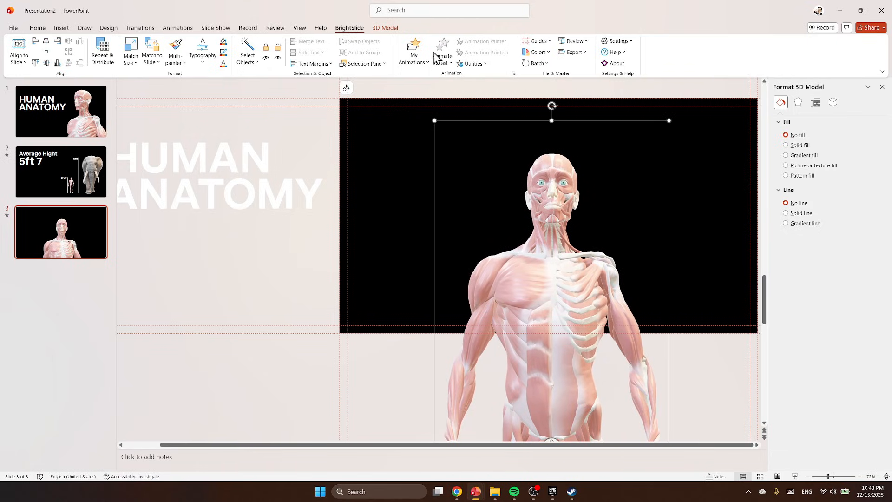
Align the human model to the slide's horizontal centre and move it slightly down
click(386, 29)
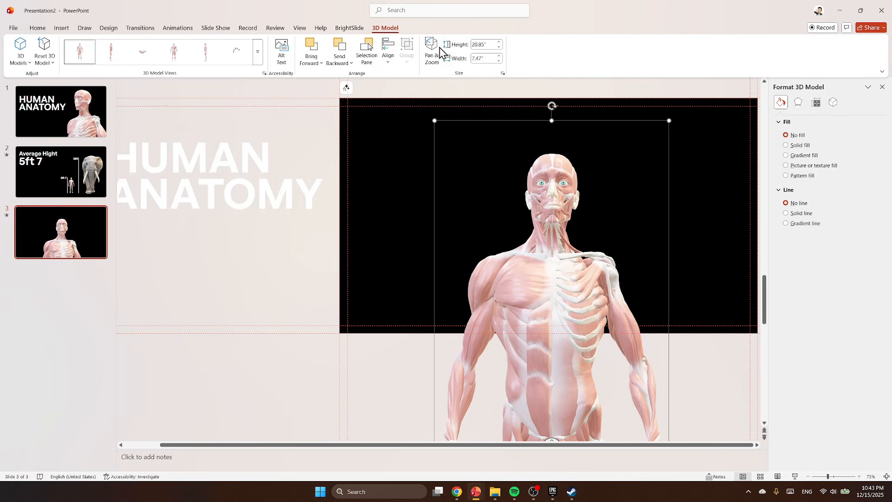
click(388, 56)
click(411, 91)
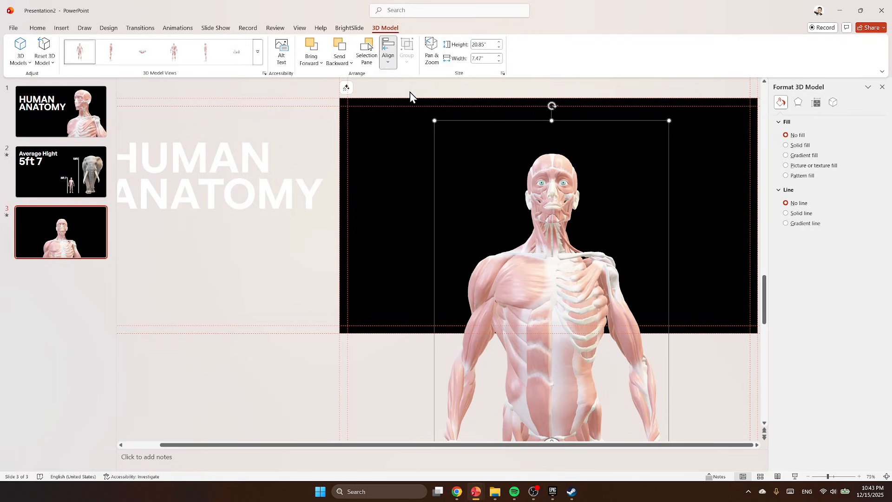
click(687, 218)
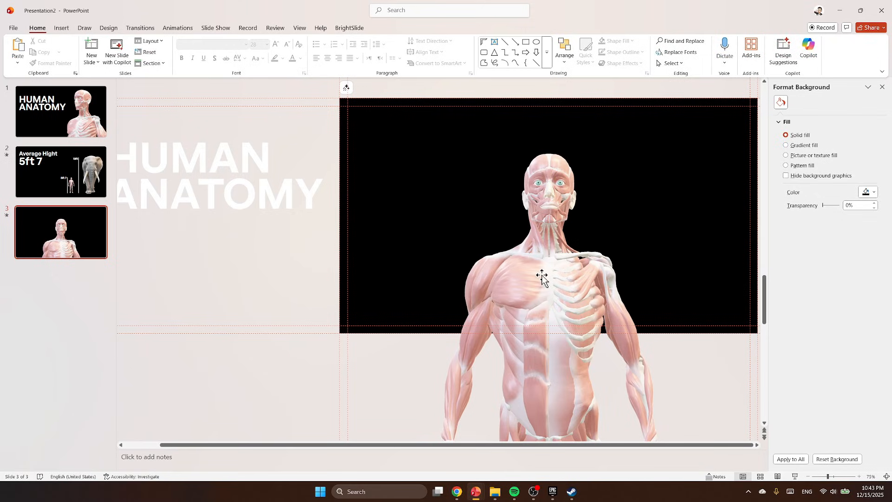
mouse_move(541, 274)
mouse_down()
mouse_move(539, 260)
mouse_move(542, 273)
mouse_up()
click(665, 239)
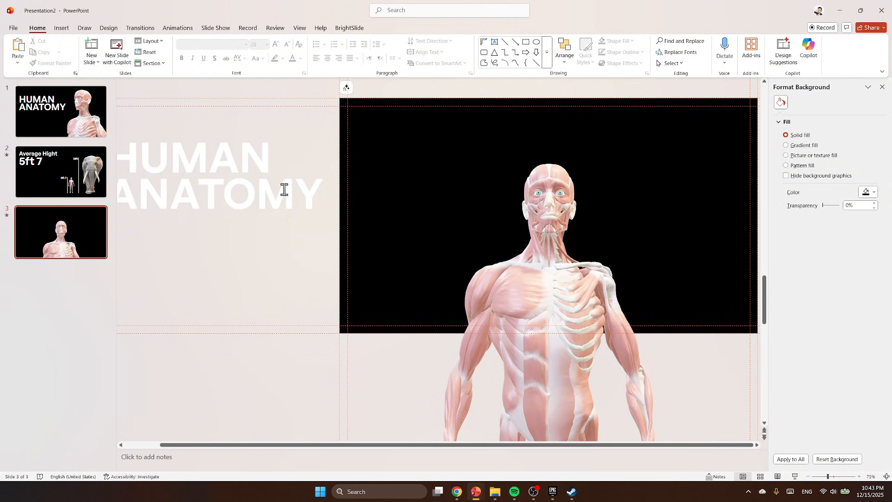
Draw a horizontal line about 1.74" long just above the model's head and set its outline to white
click(62, 29)
click(202, 55)
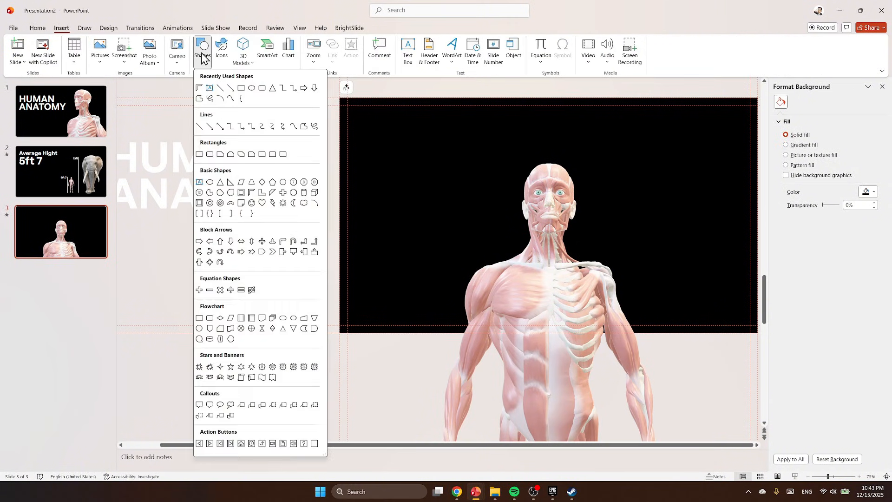
click(219, 87)
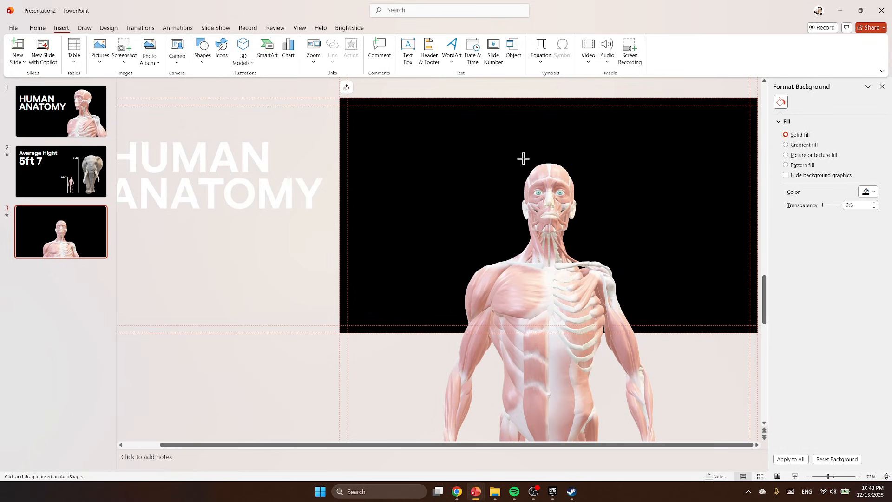
drag(520, 158, 575, 159)
scroll(558, 163, up, 5)
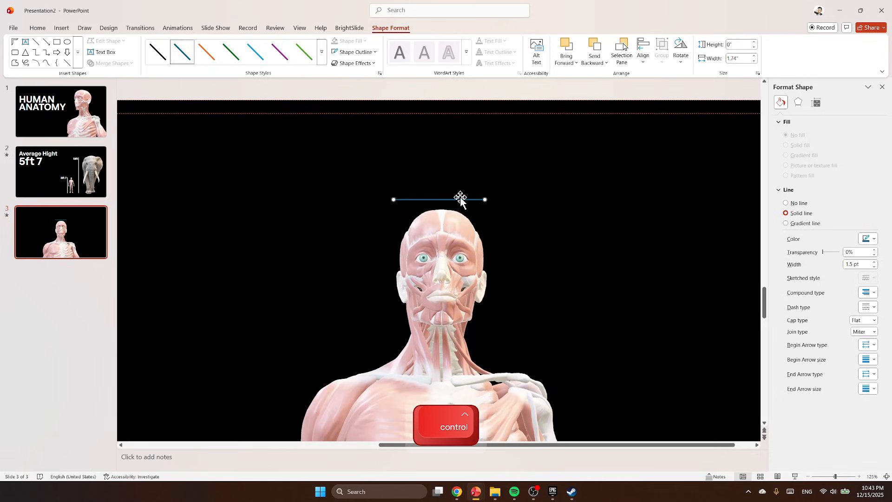
click(362, 55)
click(336, 95)
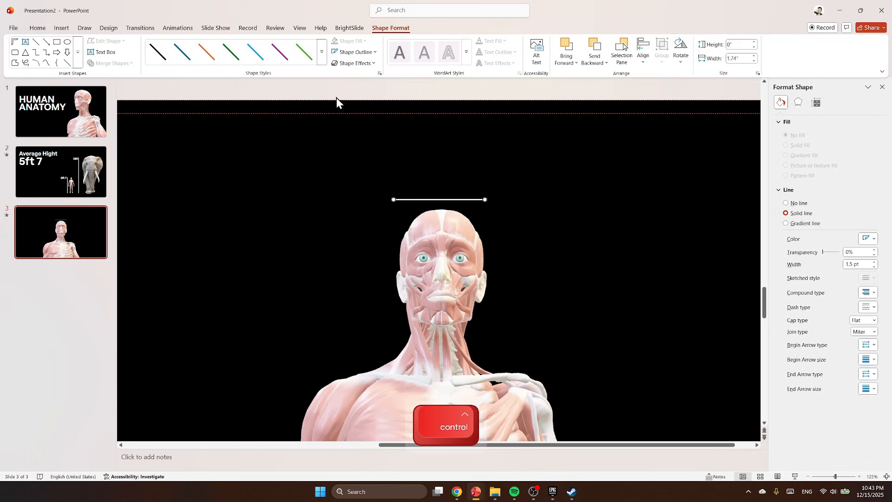
Draw a vertical line about 0.69" long down from the line above the head and trim the horizontal line's left end to meet it
ctrl+drag(433, 202, 400, 204)
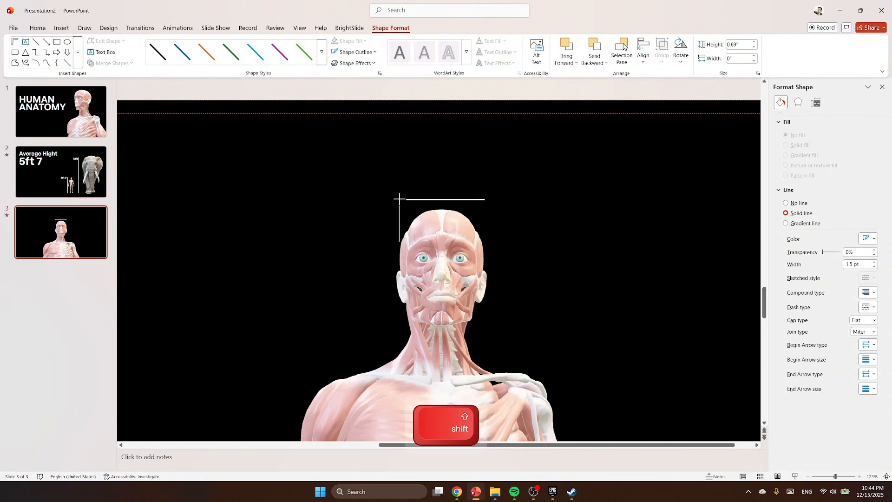
click(505, 219)
click(398, 199)
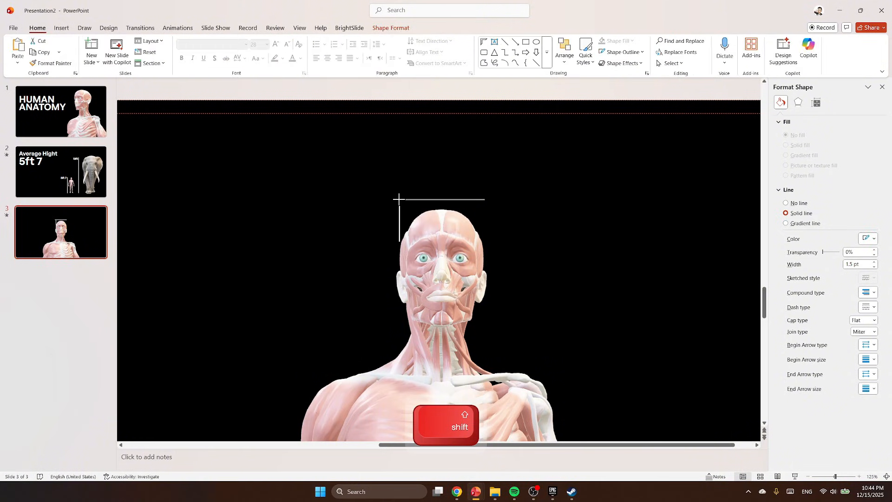
click(502, 214)
Duplicate the vertical line to the other side of the head and adjust the copy's position and length to mirror the original
click(399, 214)
ctrl+shift+drag(399, 213, 483, 213)
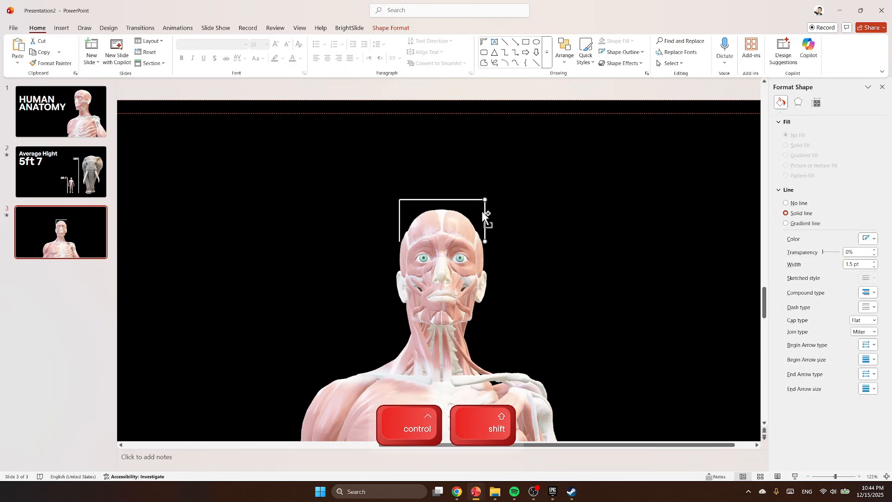
click(496, 223)
click(485, 207)
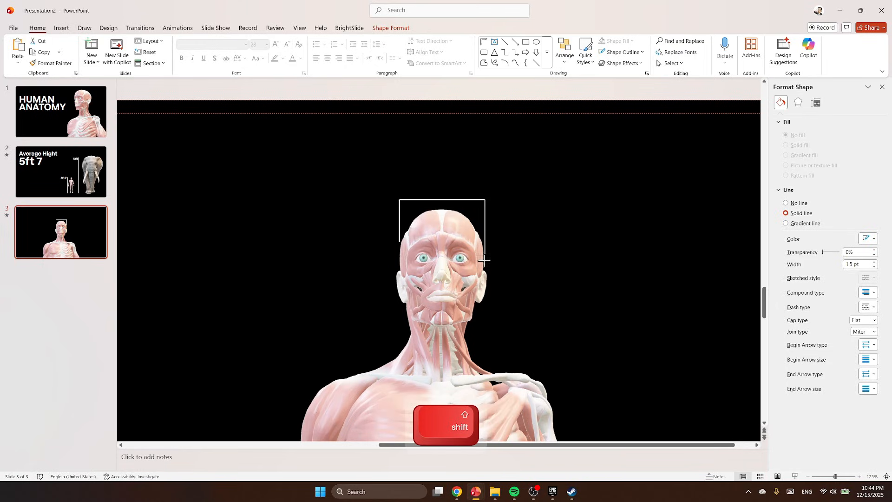
key(Left)
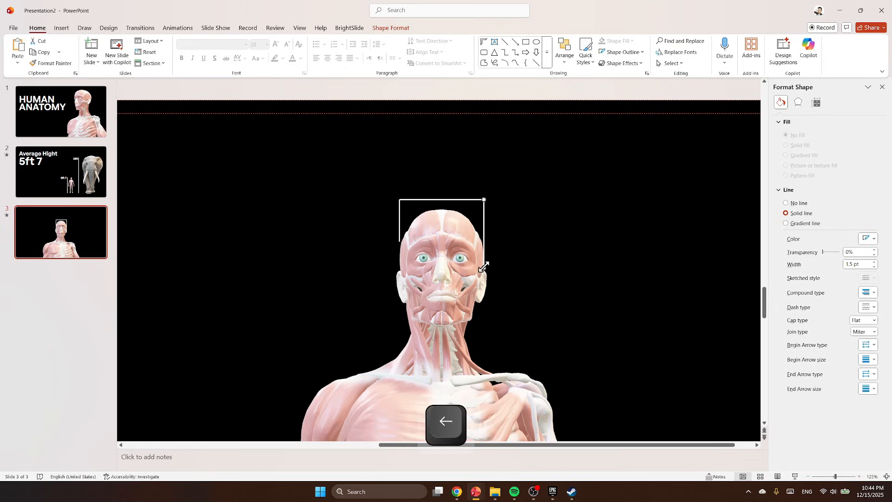
shift+drag(483, 267, 484, 242)
click(509, 261)
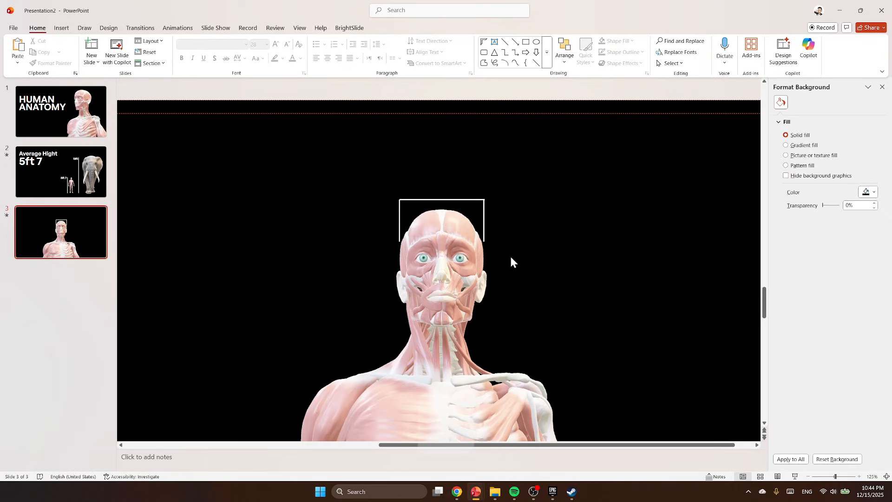
Trim the right end of the horizontal line above the head so it meets the second vertical line at a clean corner
click(478, 200)
scroll(476, 201, up, 8)
drag(543, 259, 539, 258)
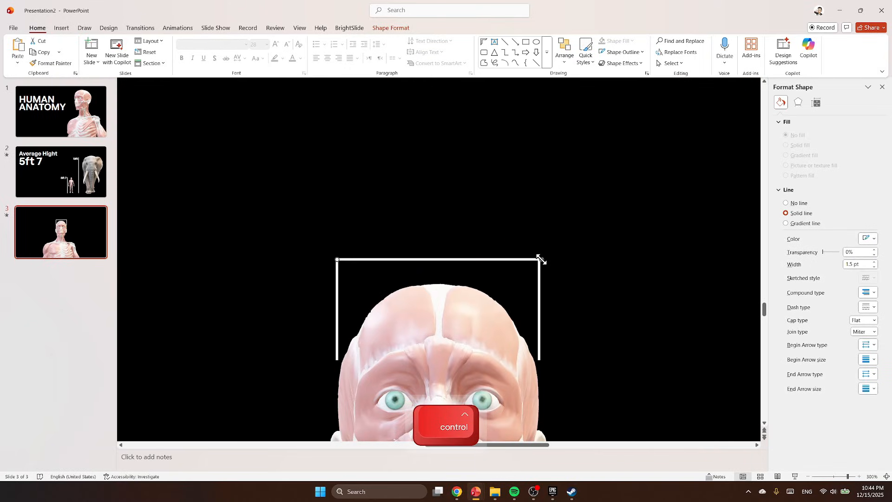
click(549, 272)
scroll(464, 274, down, 8)
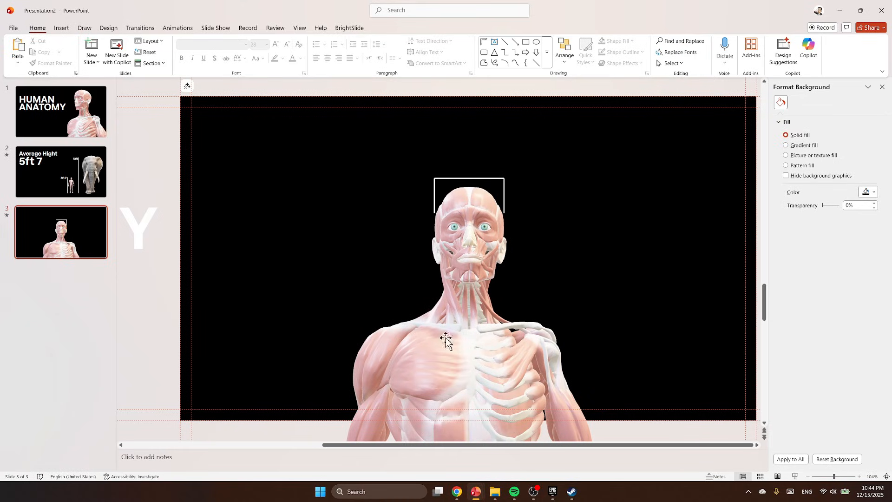
Copy the horizontal line down to shoulder level and lengthen it so it spans the model's shoulders
click(487, 179)
drag(486, 179, 540, 321)
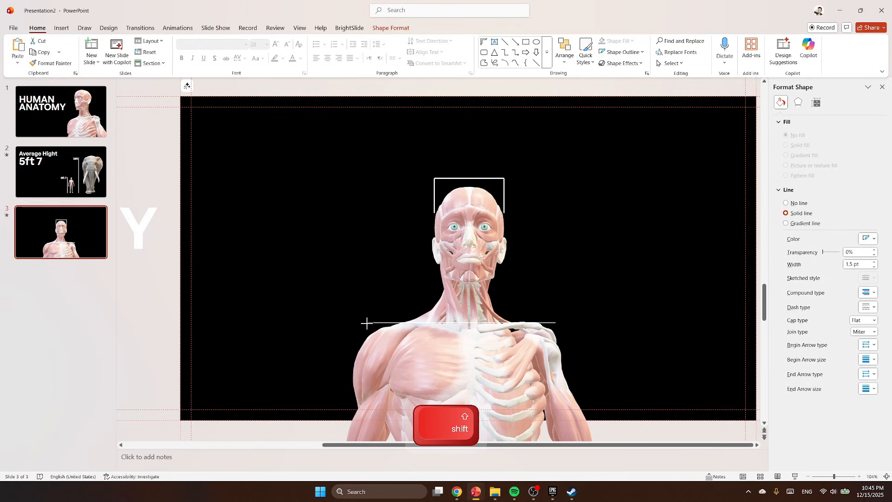
click(325, 267)
click(372, 322)
drag(376, 322, 346, 321)
right_click(358, 325)
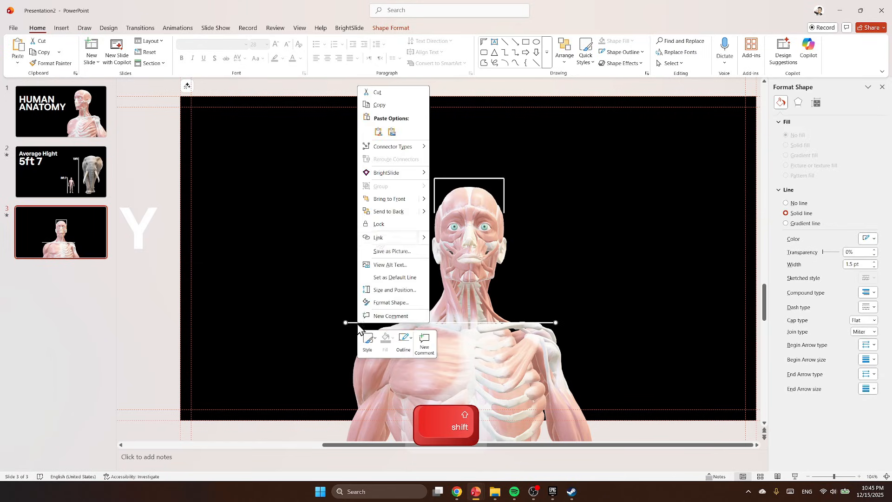
click(321, 336)
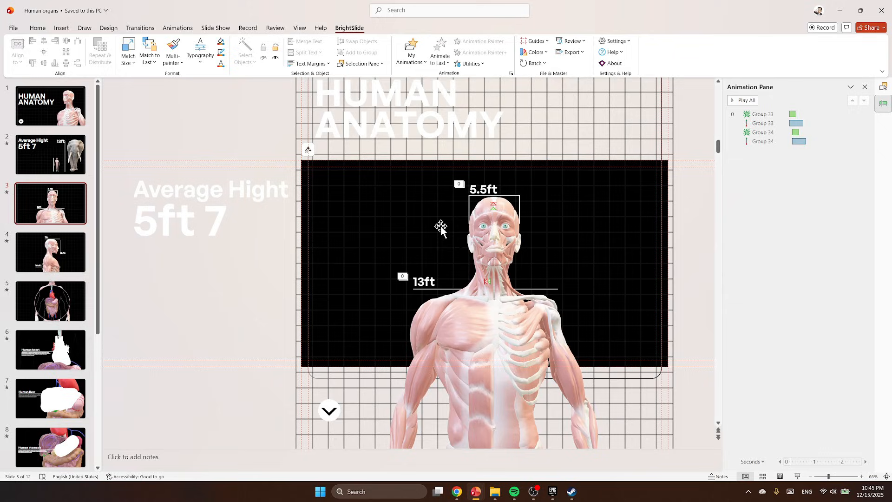
Copy the "5.5ft" label from slide 3 of the Human organs presentation and place it above the head bracket in Presentation2
shift+click(486, 189)
key(ctrl+c)
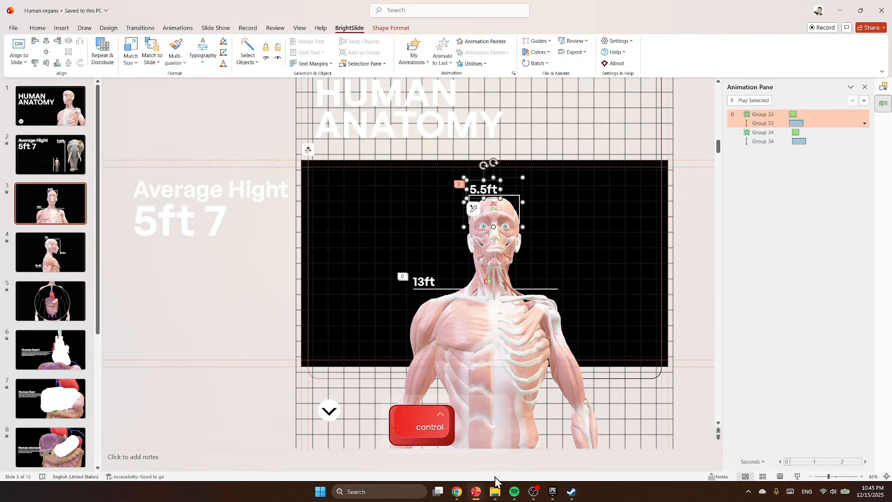
mouse_move(476, 492)
click(526, 438)
key(ctrl+v)
drag(485, 158, 486, 180)
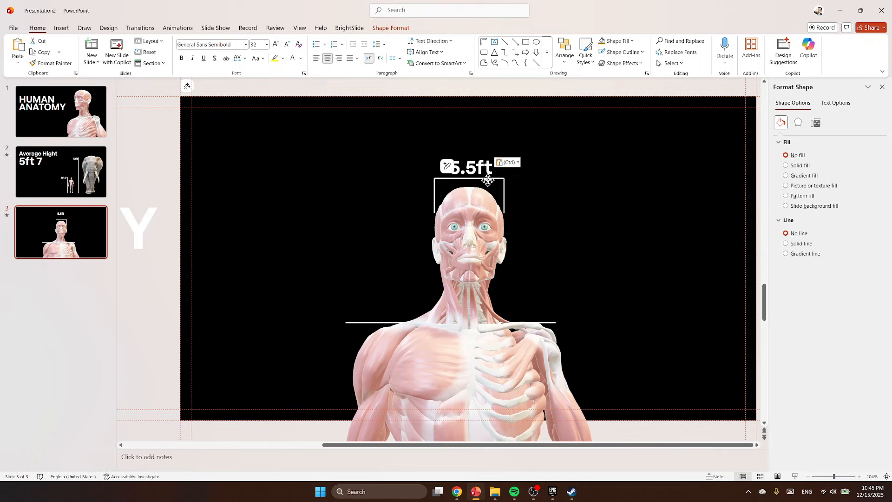
click(549, 194)
Copy the "13ft" label from the Human organs presentation and place it just above the left end of the shoulder line in Presentation2
mouse_move(476, 491)
click(434, 445)
click(420, 272)
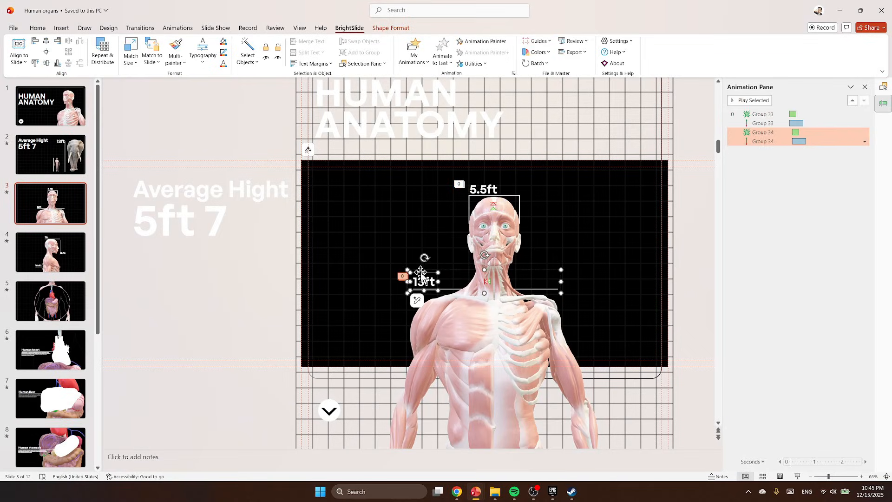
key(ctrl+c)
key(alt+Tab)
key(ctrl+v)
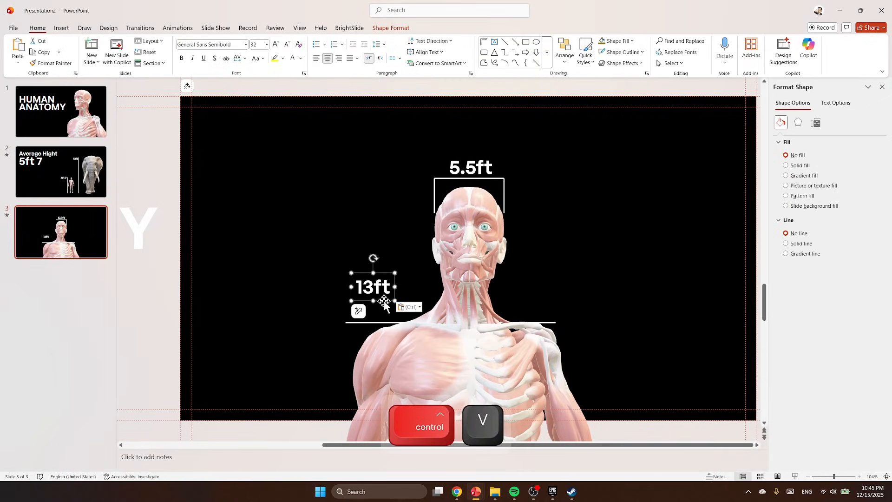
drag(385, 301, 378, 329)
Group the "13ft" label with the shoulder line, and group the "5.5ft" label with the head bracket lines
drag(668, 365, 338, 293)
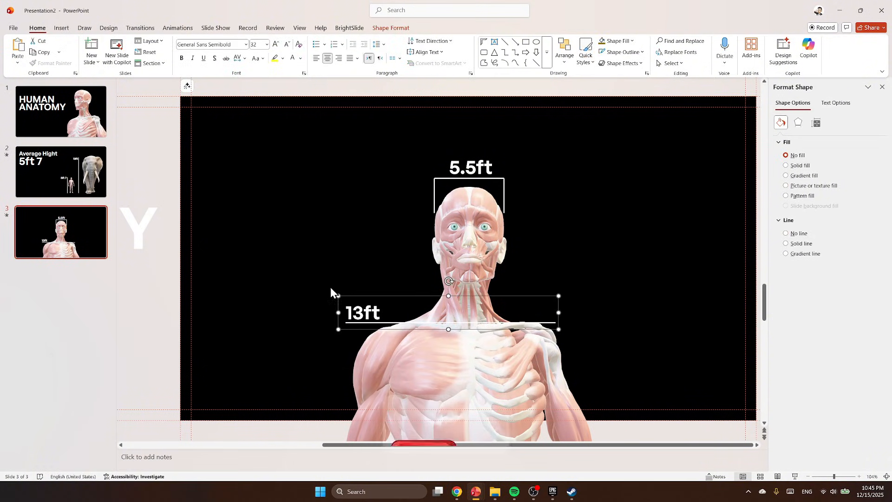
key(ctrl+g)
click(622, 273)
drag(638, 276, 375, 135)
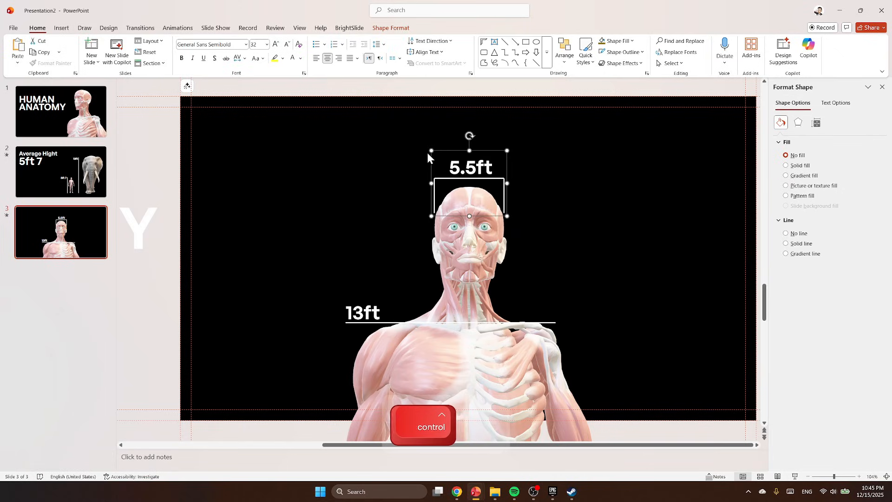
key(ctrl+g)
click(600, 197)
click(479, 170)
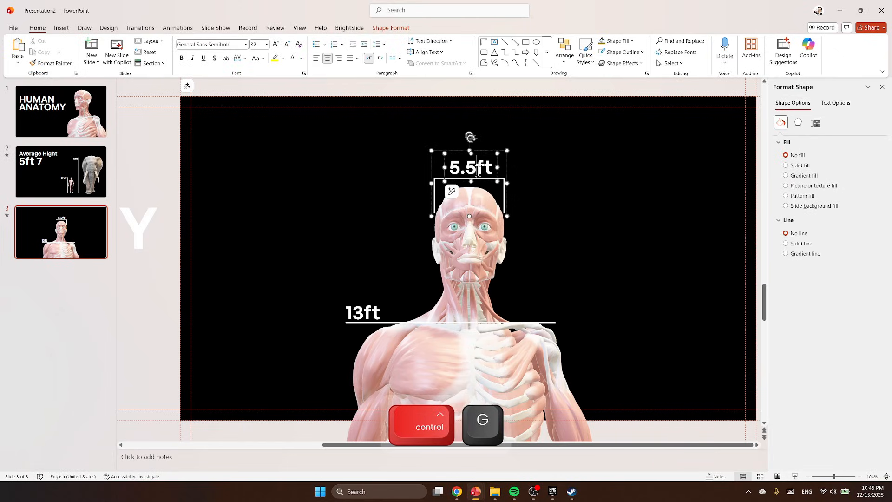
Send the "13ft" label and shoulder line group to the back, behind the human model
click(552, 322)
right_click(550, 321)
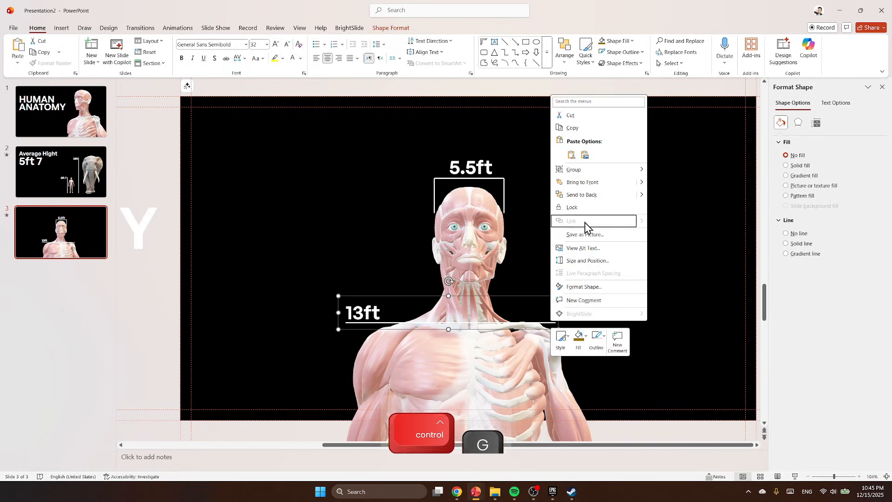
click(589, 199)
click(637, 320)
Apply the BrightSlide "Fade ↑" animation to the "5.5ft" head bracket group
click(496, 214)
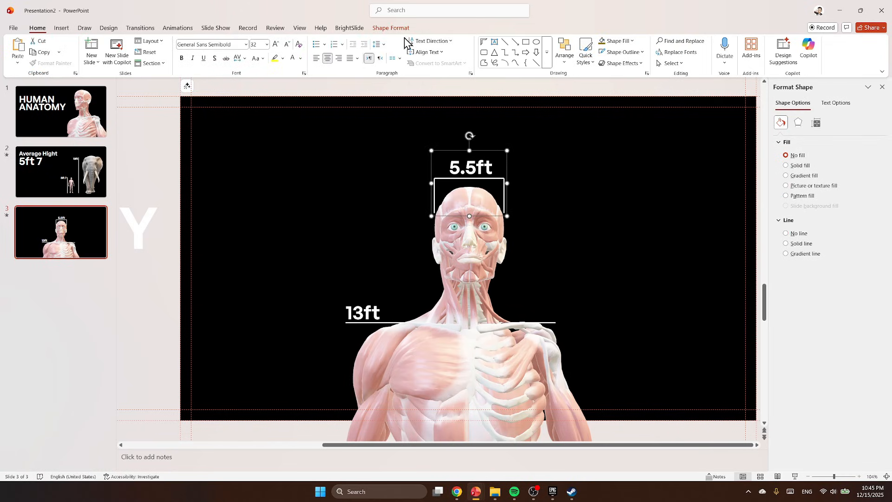
click(350, 28)
click(415, 58)
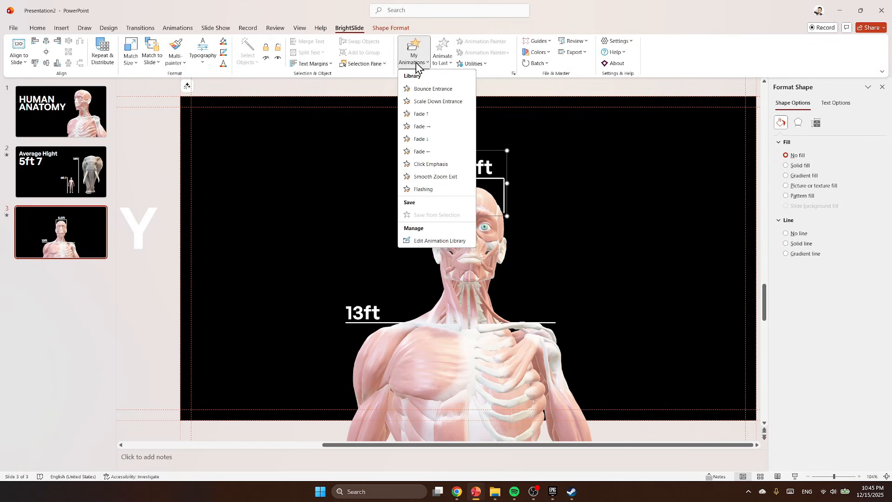
click(422, 116)
click(622, 164)
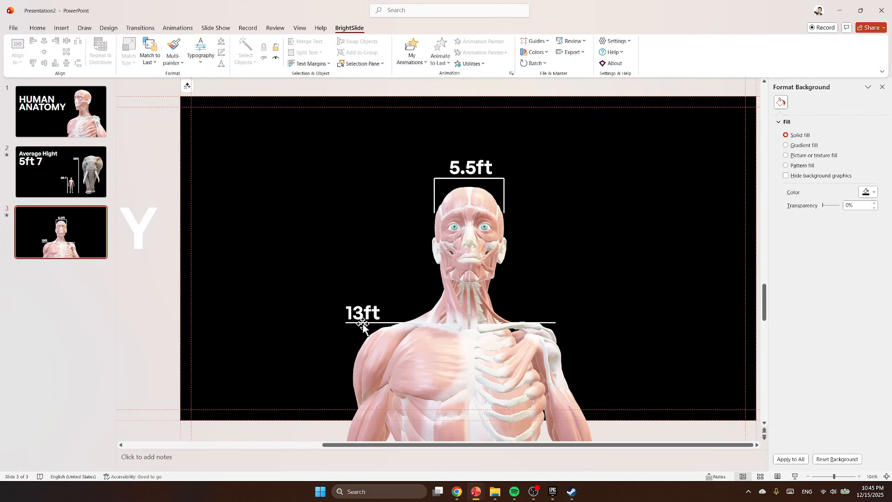
Apply the BrightSlide "Fade ←" animation to the "13ft" shoulder line group and preview slide 3 in the slide show
click(348, 301)
click(338, 295)
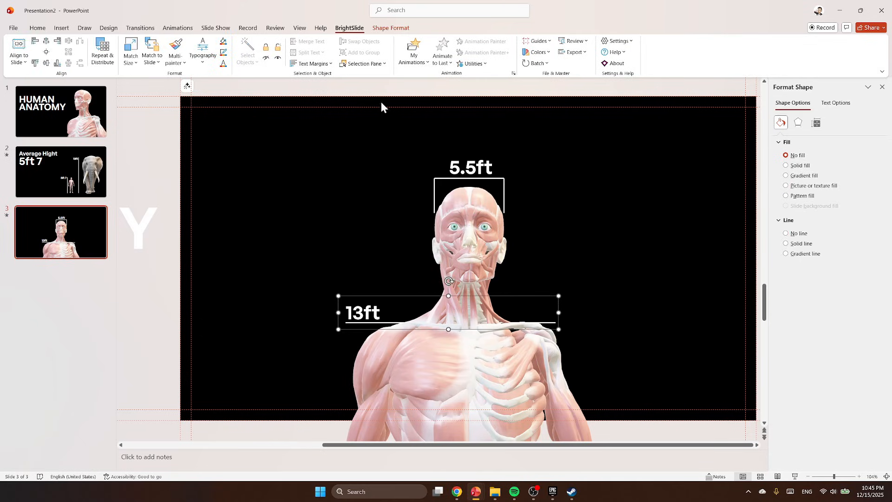
click(416, 60)
click(434, 155)
click(637, 169)
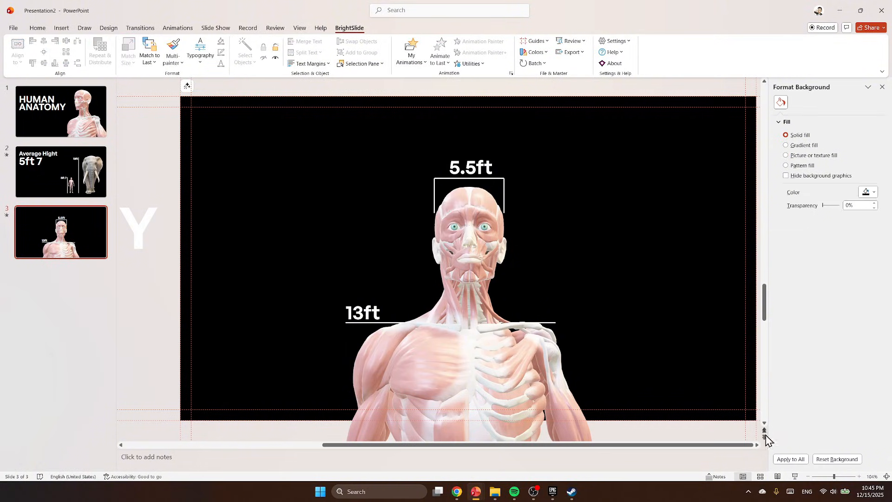
click(795, 477)
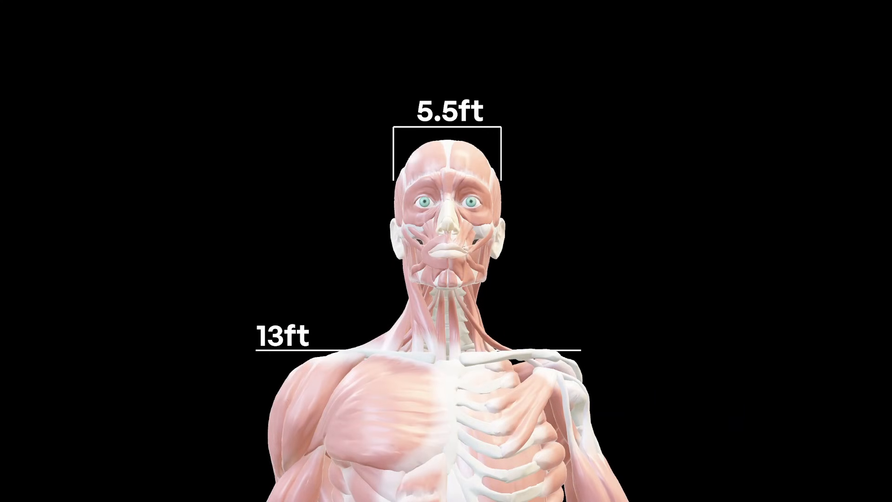
key(Escape)
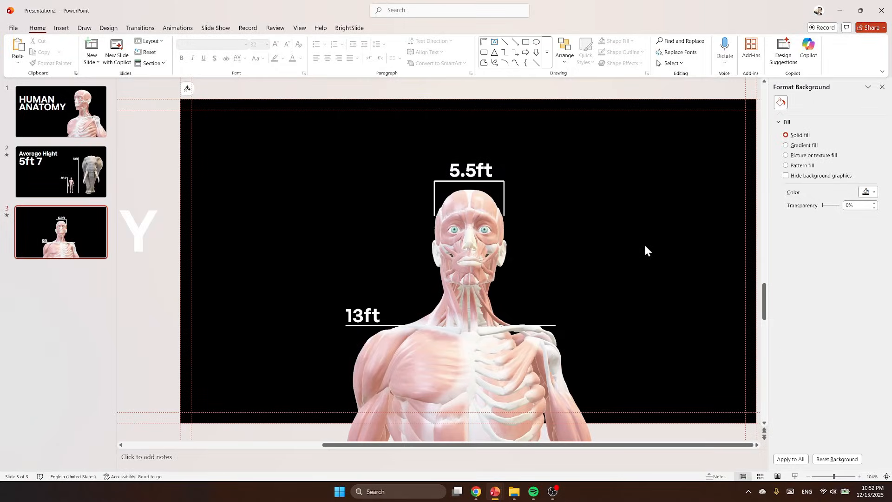
Duplicate slide 3 and delete the "5.5ft" and "13ft" measurement groups from the new slide 4
right_click(48, 239)
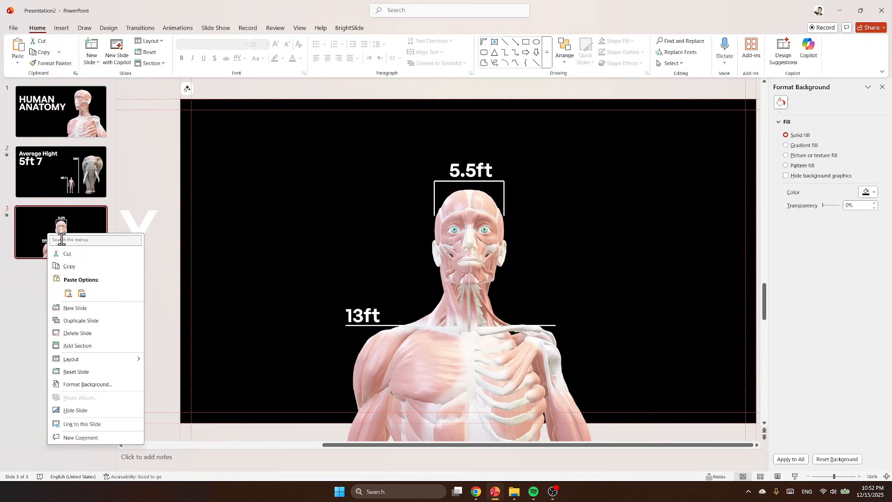
click(77, 319)
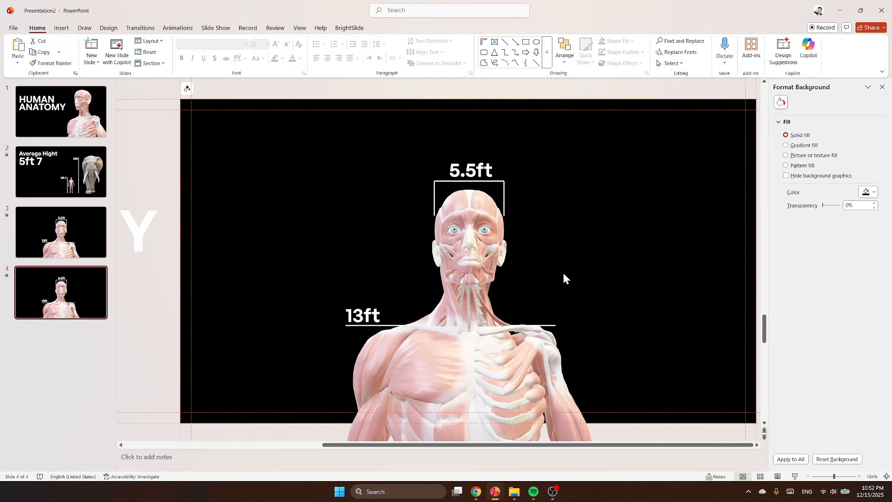
drag(647, 263, 354, 127)
key(Delete)
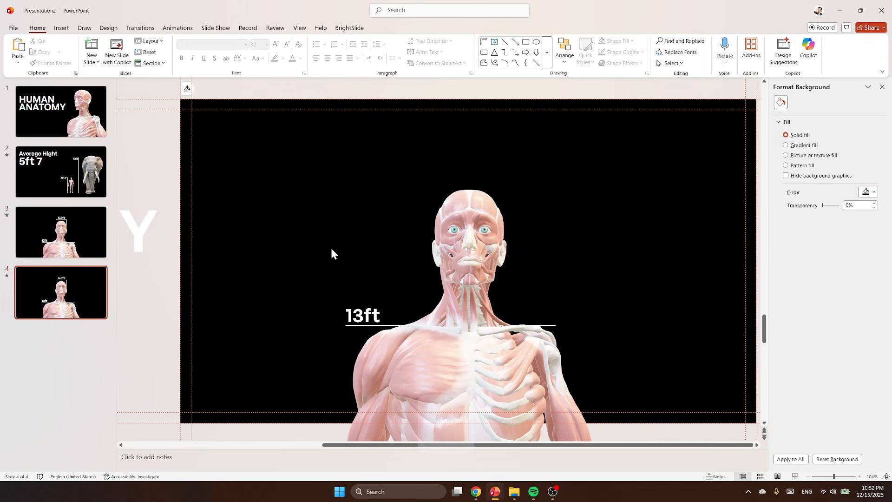
drag(263, 243, 624, 338)
key(Delete)
Change the human model on slide 4 to the preset side view that shows it in profile, facing right
click(454, 243)
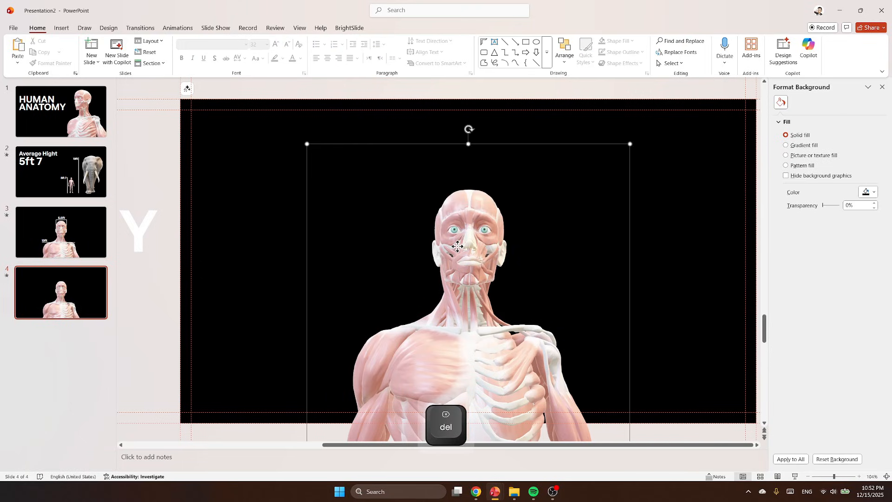
click(386, 28)
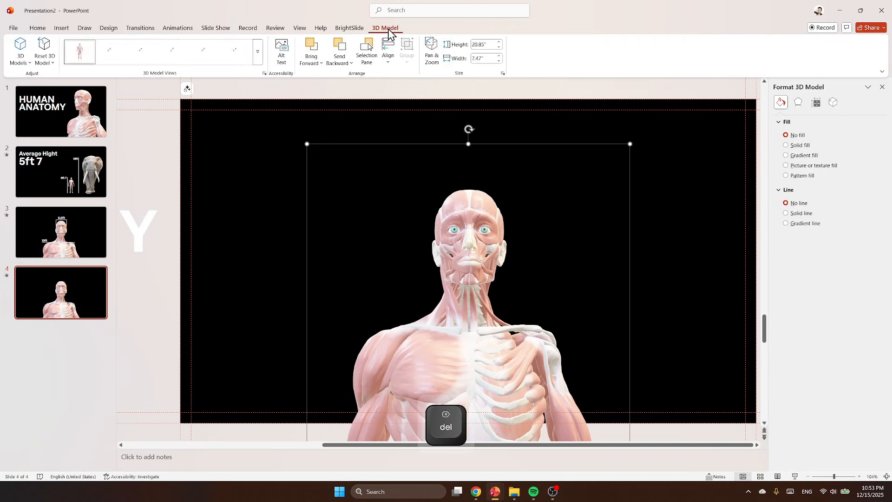
click(111, 55)
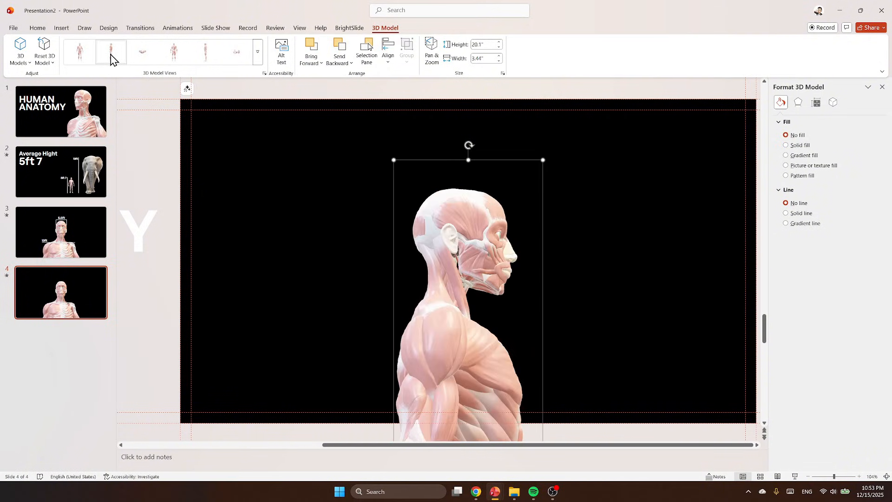